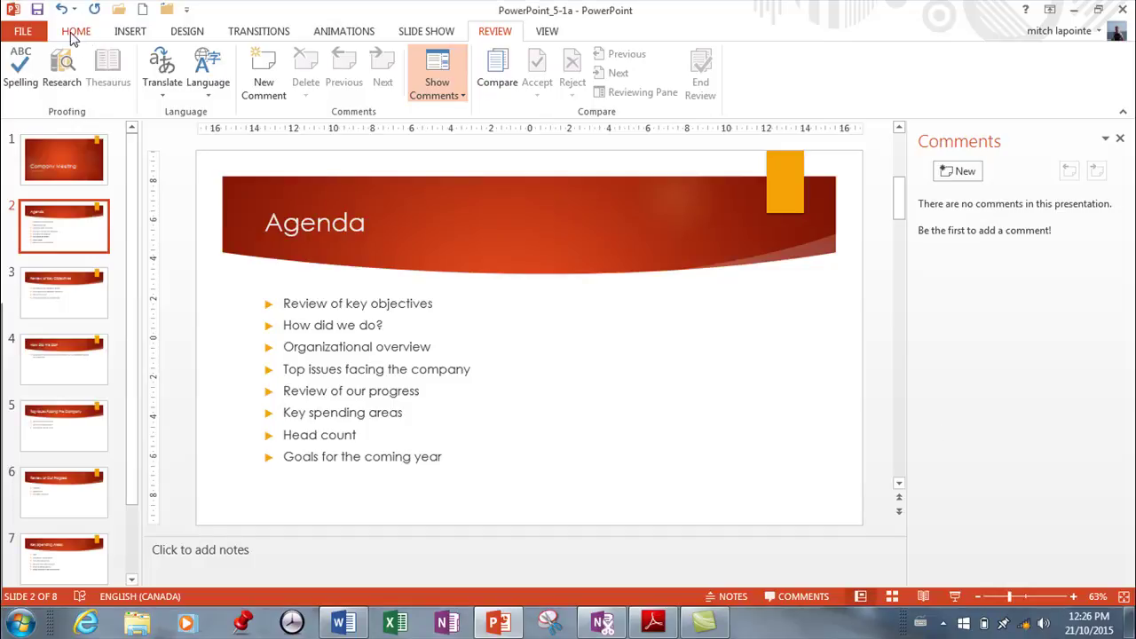
Switch the ribbon from the review tools to the HOME tab.
left_click(76, 36)
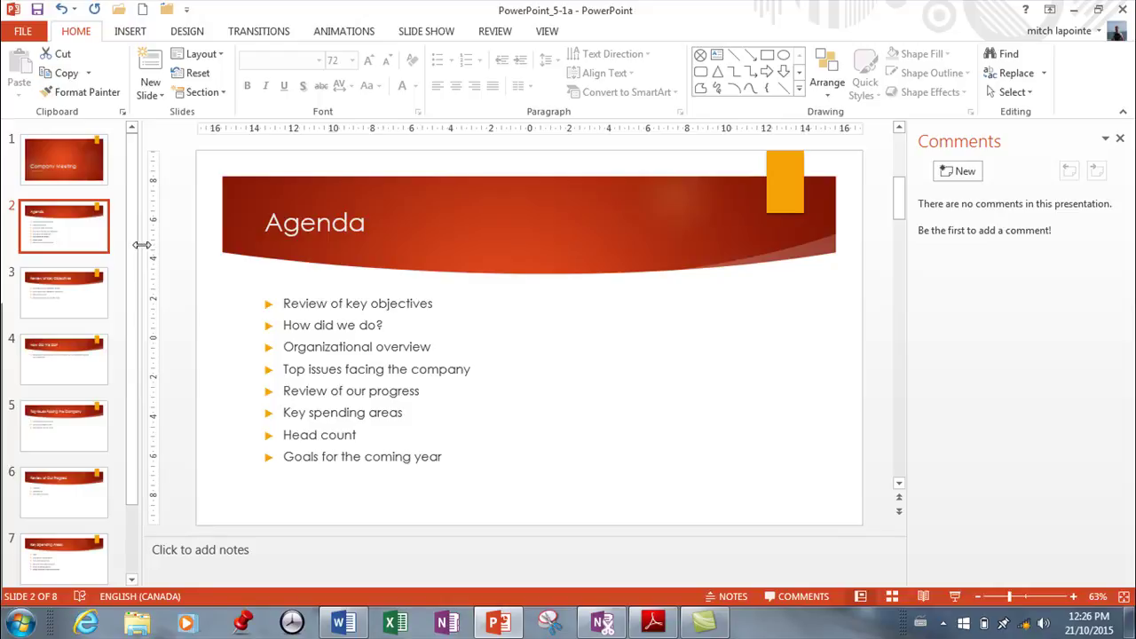
On slide 7, add a seventh bullet starting with 'I' below 'Areas needing attention/caution'.
scroll(303, 330, "down", 6)
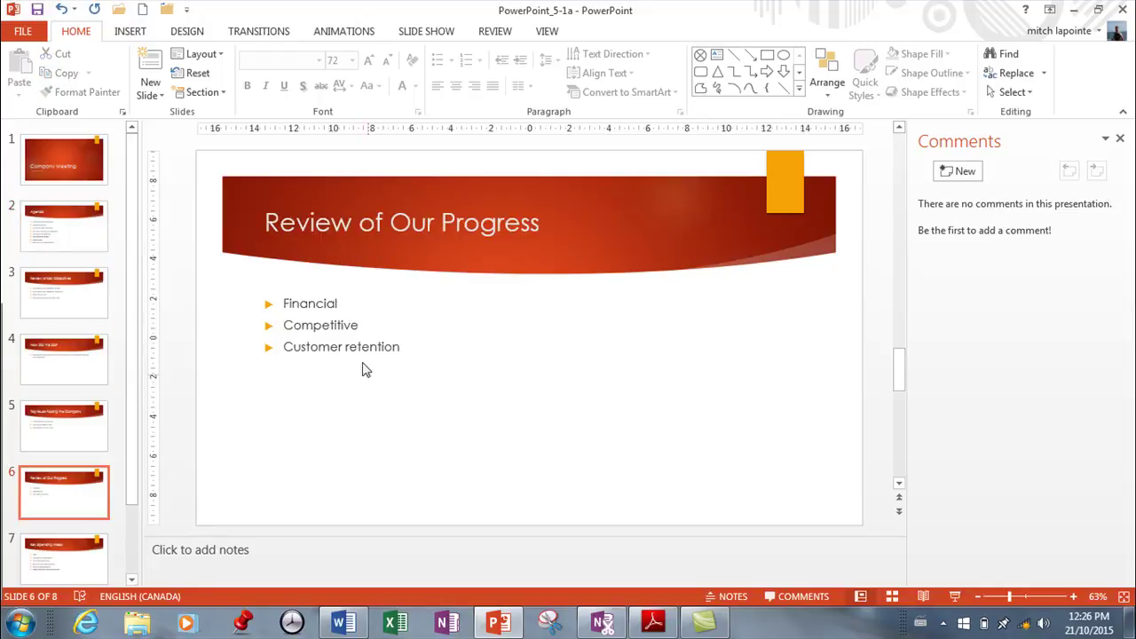
scroll(335, 345, "up", 3)
scroll(330, 339, "down", 2)
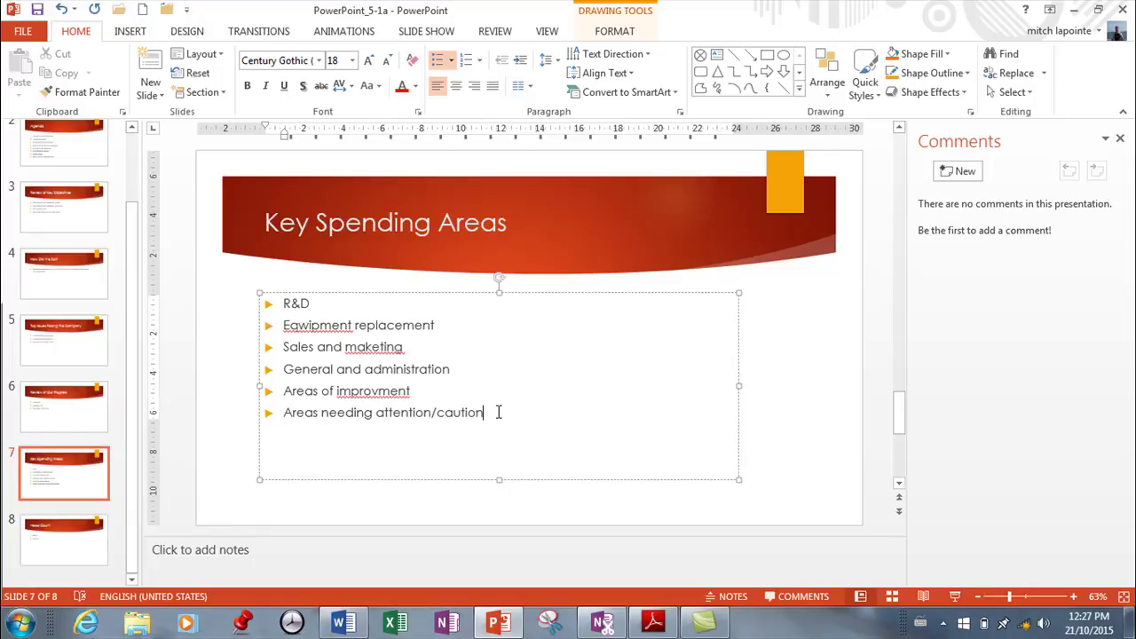
key("Return")
type("i")
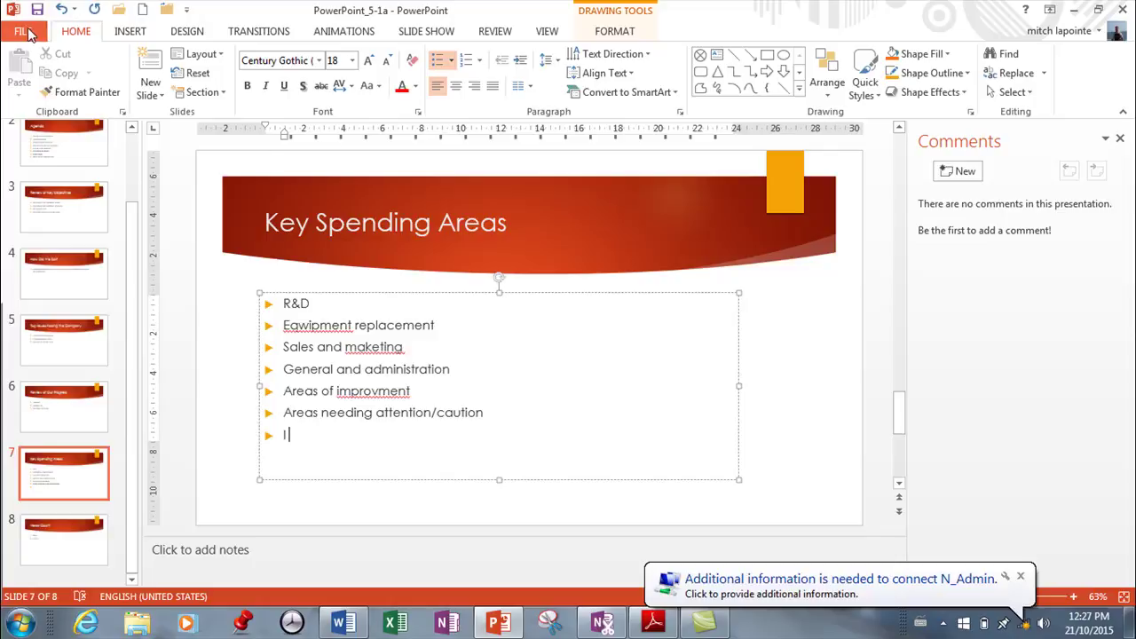
Open the English (United States) AutoCorrect dialog from PowerPoint Options' Proofing page.
left_click(26, 30)
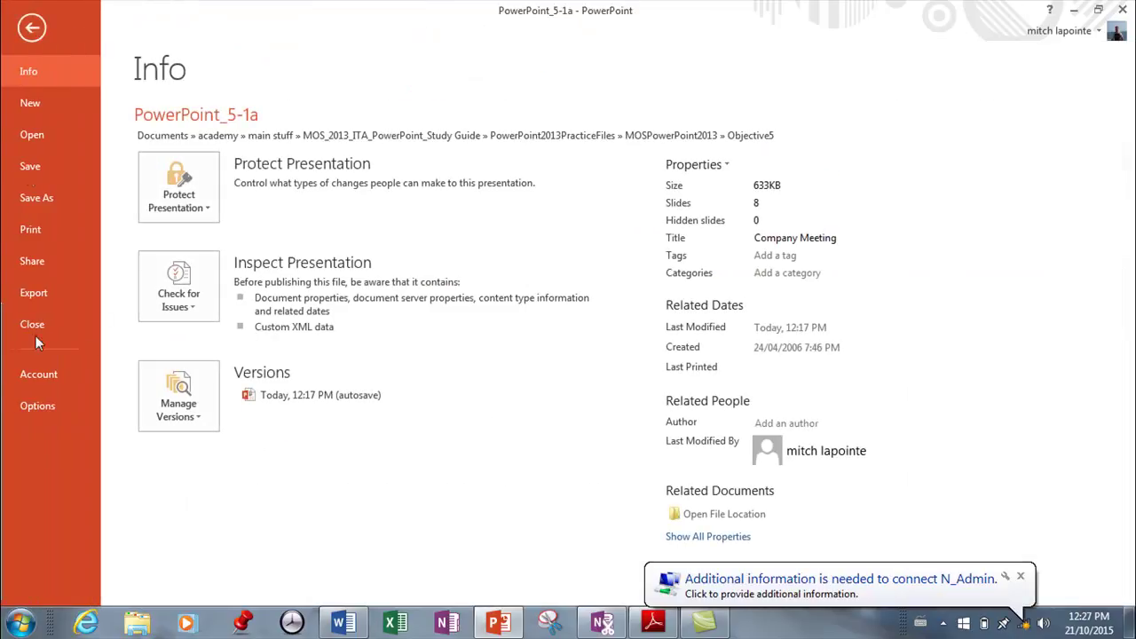
left_click(40, 401)
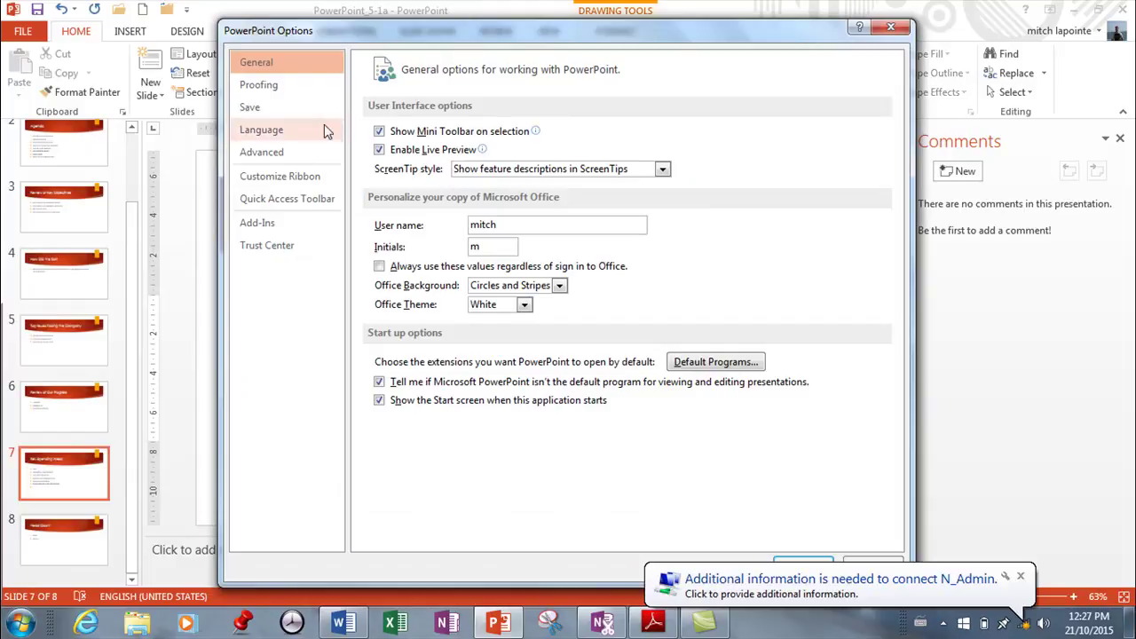
left_click(277, 88)
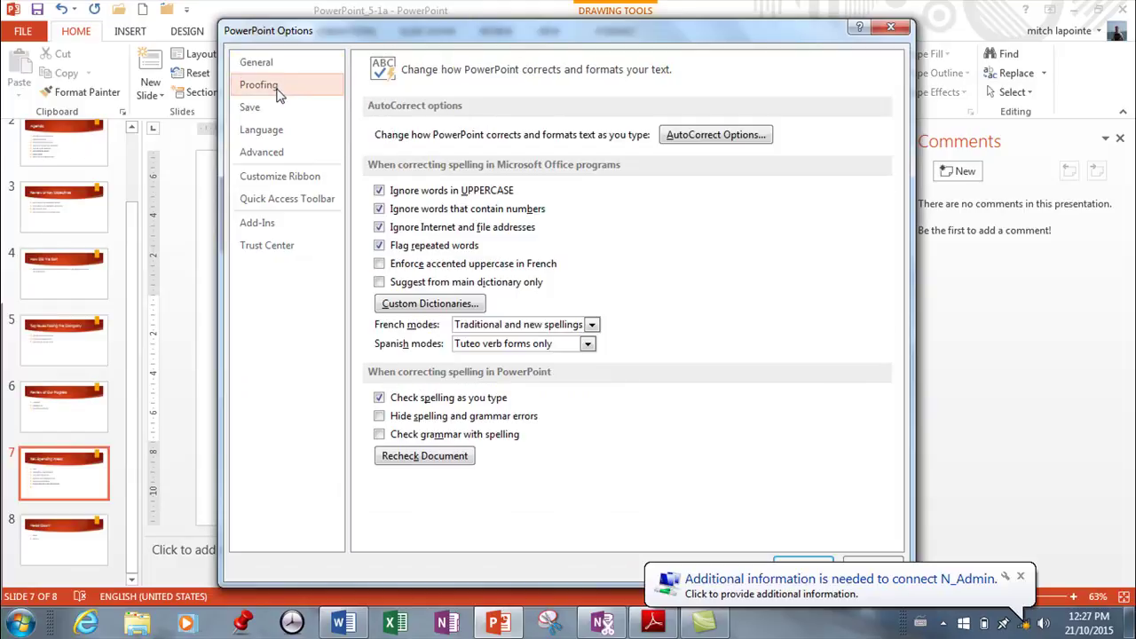
left_click(697, 134)
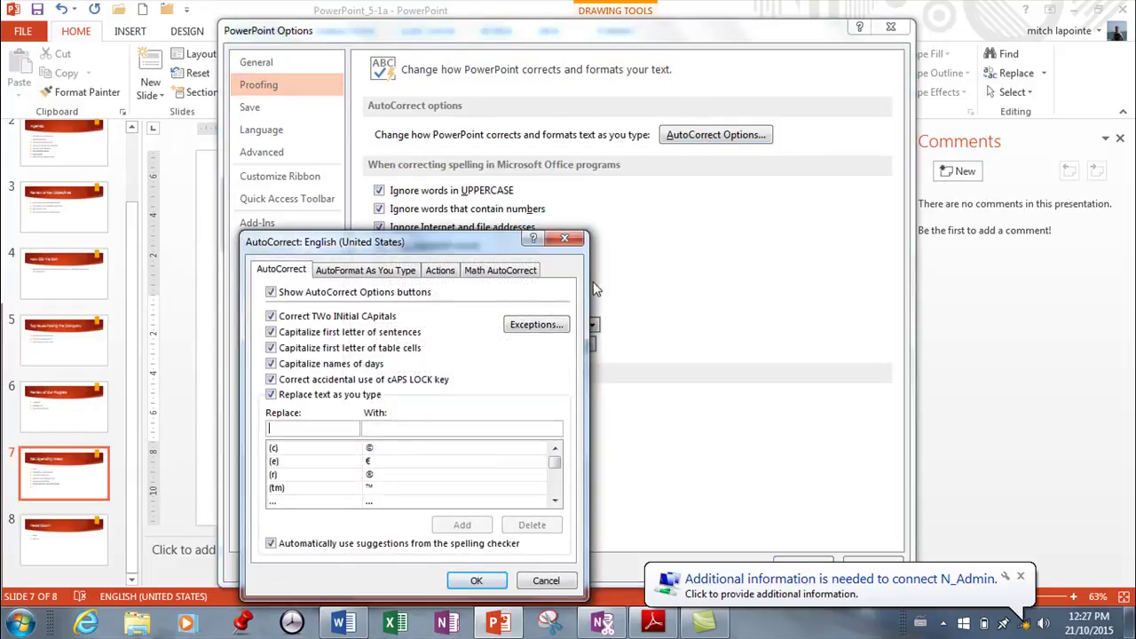
Move the AutoCorrect dialog aside and scroll through its replacement entries.
left_click_drag(490, 250, 453, 113)
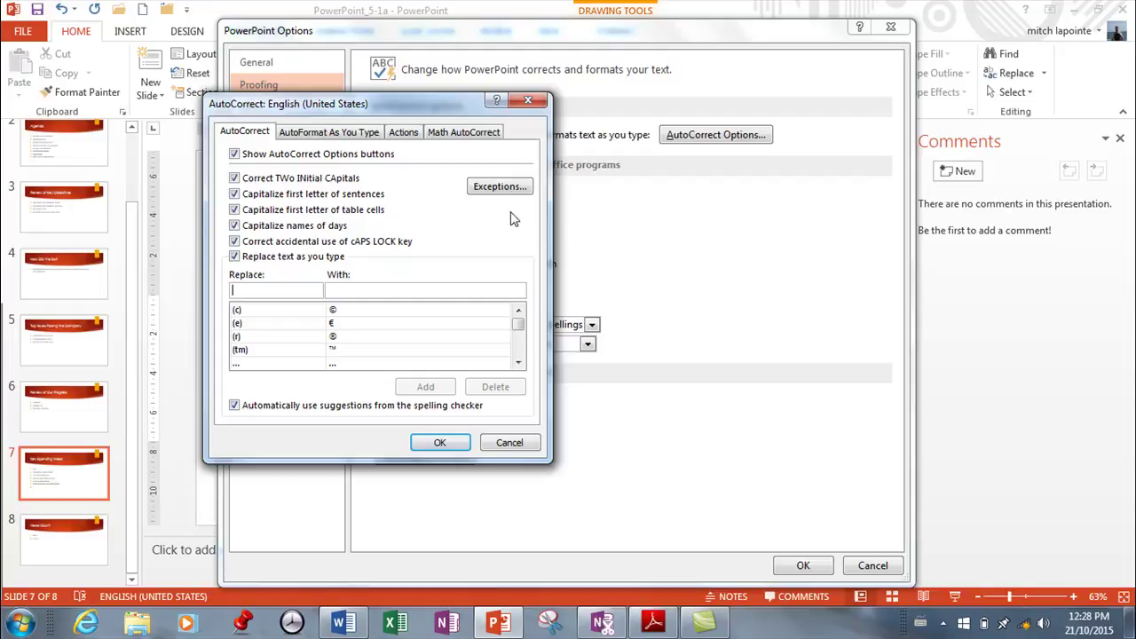
left_click_drag(520, 327, 521, 330)
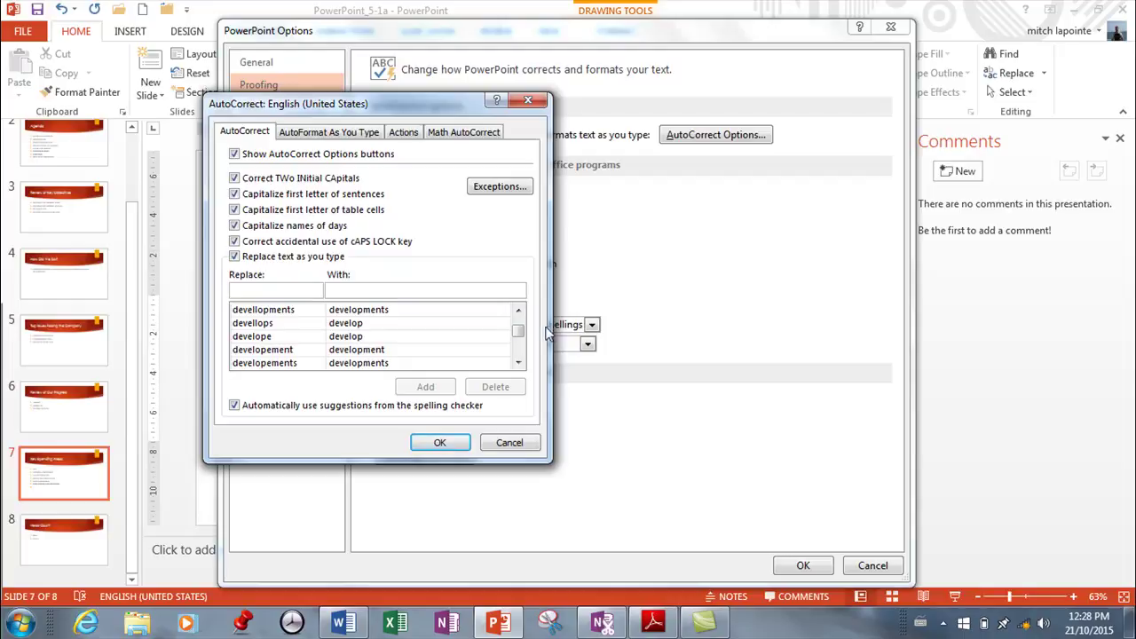
mouse_move(520, 331)
left_mouse_down()
mouse_move(523, 348)
mouse_move(521, 318)
left_mouse_up()
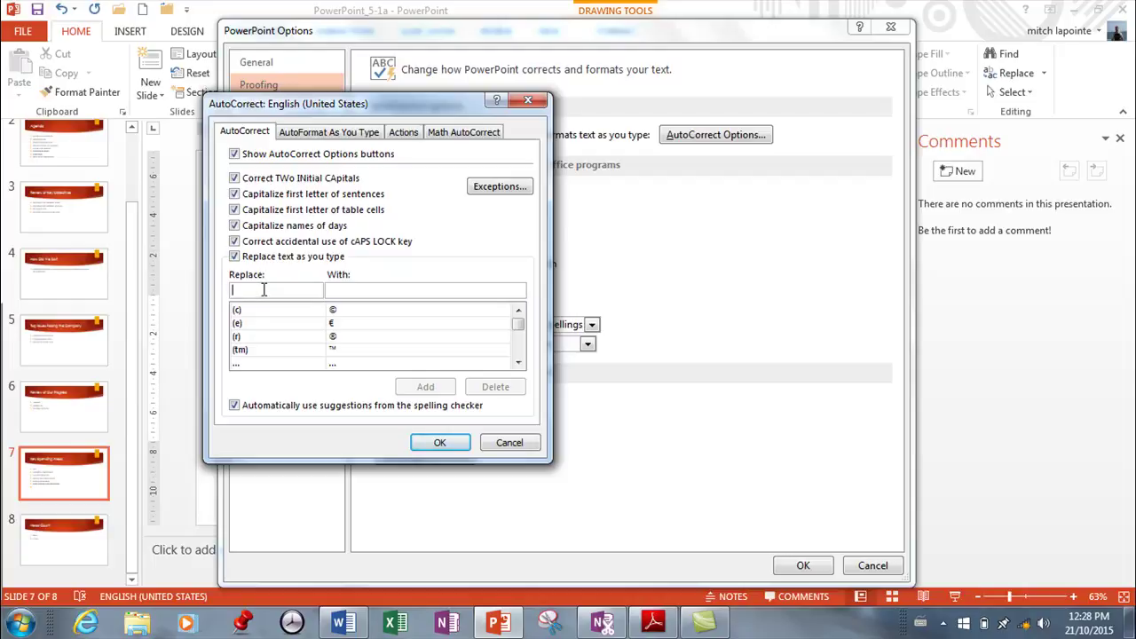
Clear the 'buisness' entry from the Replace and With fields.
type("bu")
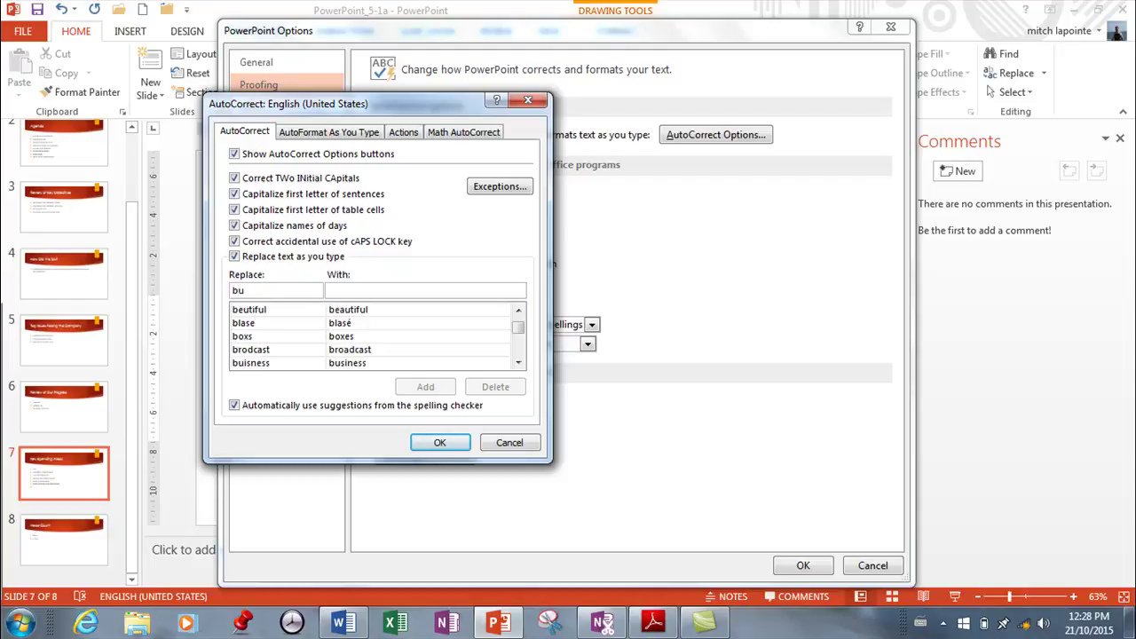
type("isness")
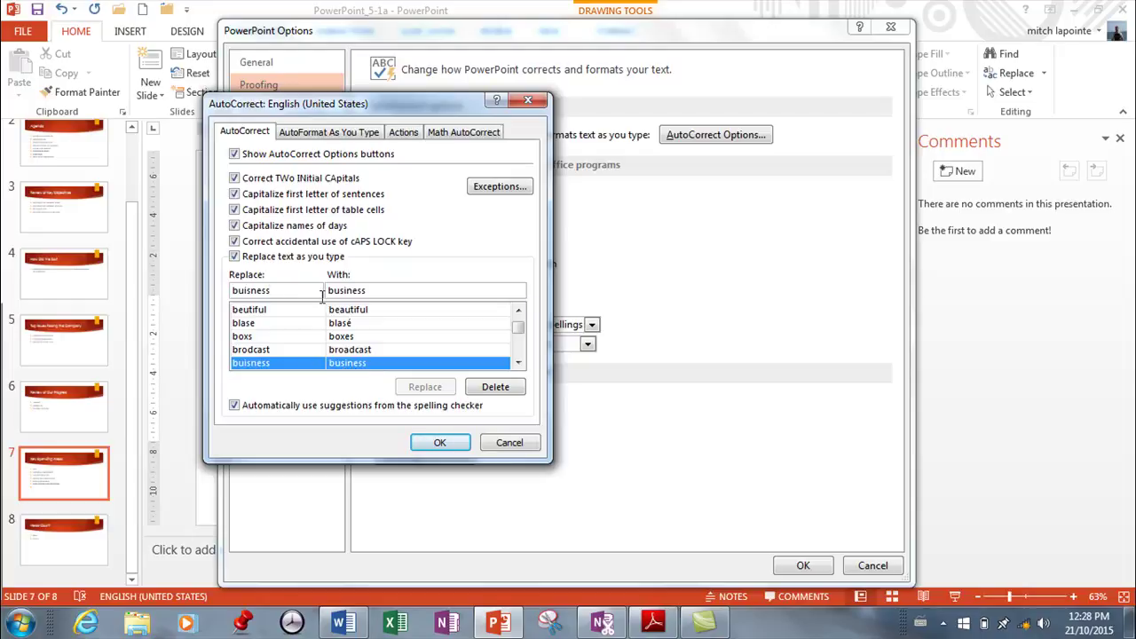
key("BackSpace")
key("BackSpace")
key("BackSpace")
key("BackSpace")
key("BackSpace")
key("BackSpace")
key("BackSpace")
key("BackSpace")
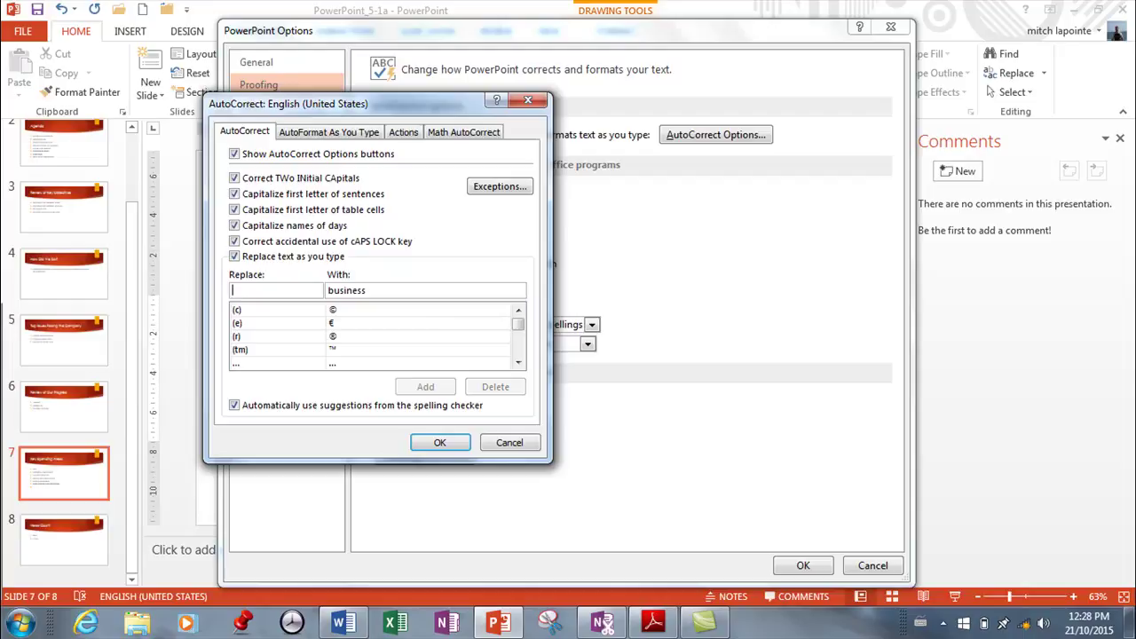
left_click(387, 289)
key("BackSpace")
key("BackSpace")
key("BackSpace")
key("BackSpace")
key("BackSpace")
key("BackSpace")
key("BackSpace")
key("BackSpace")
left_click(313, 292)
Add the entry DSBN → 'District School Board of Niagara' and close AutoCorrect.
type("DS")
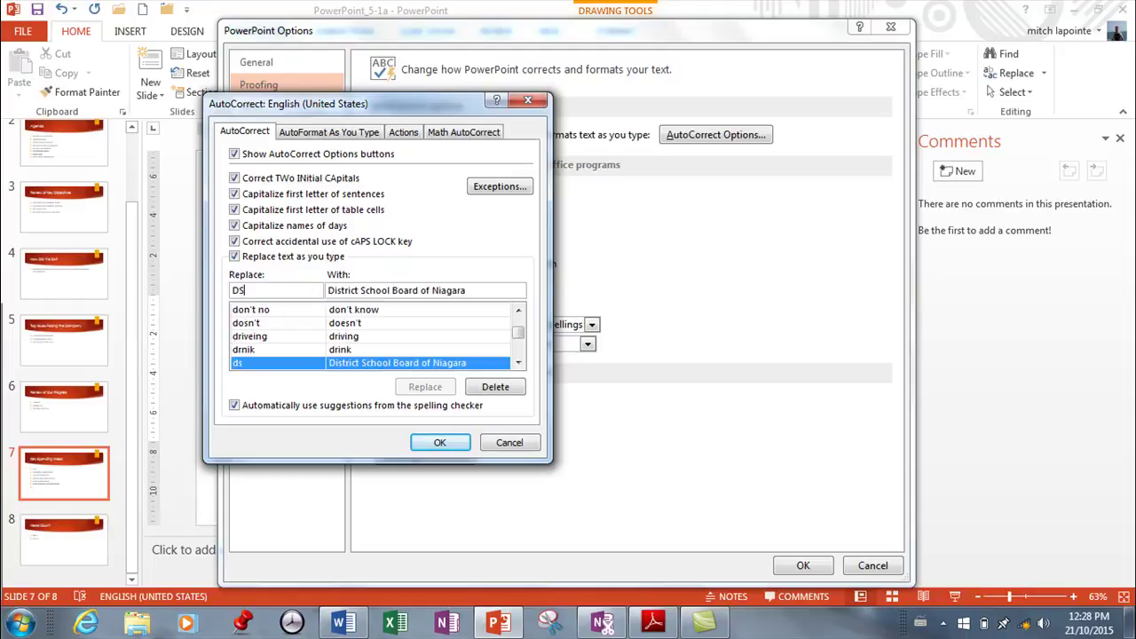
type("BN")
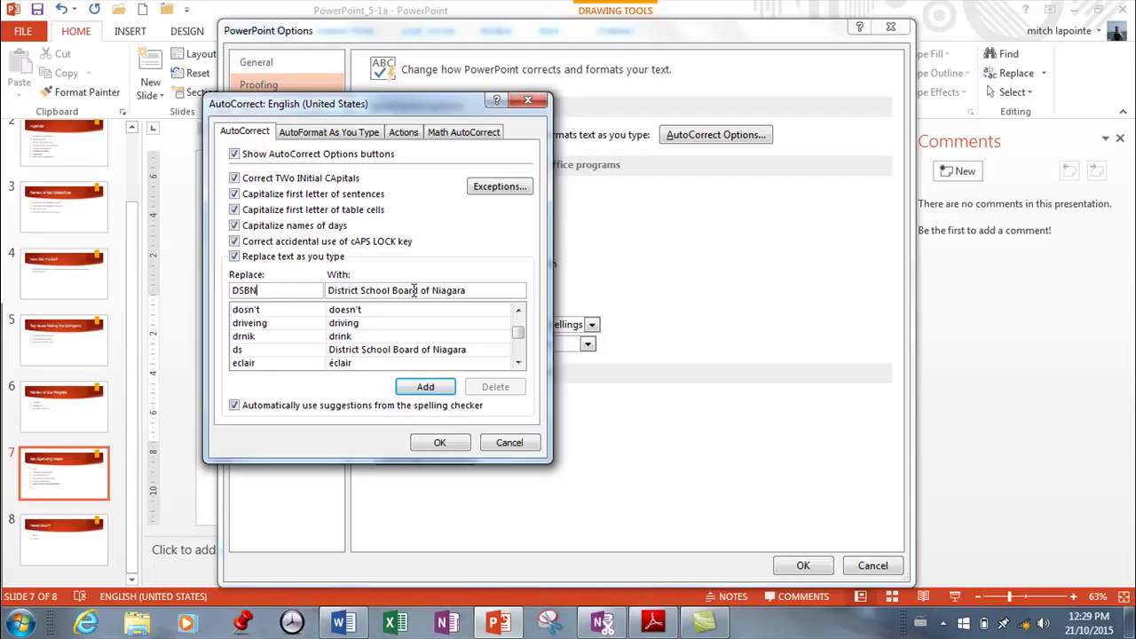
left_click(425, 388)
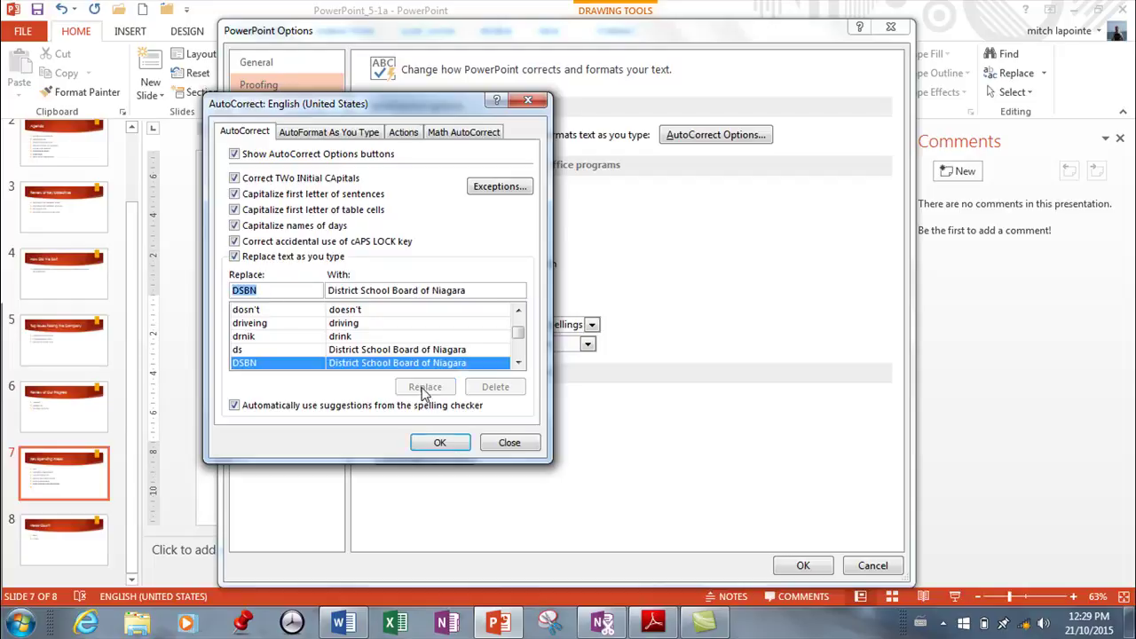
left_click(509, 442)
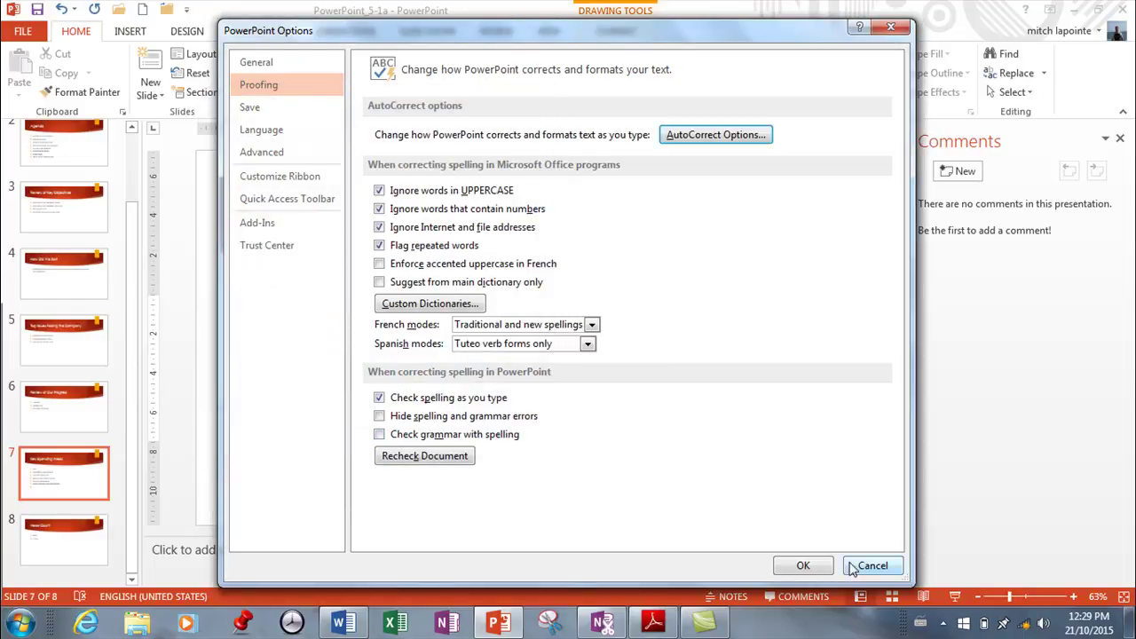
Finish the last bullet as 'I teach business for the District School Board of Niagara', letting AutoCorrect fix 'buisness'.
left_click(818, 567)
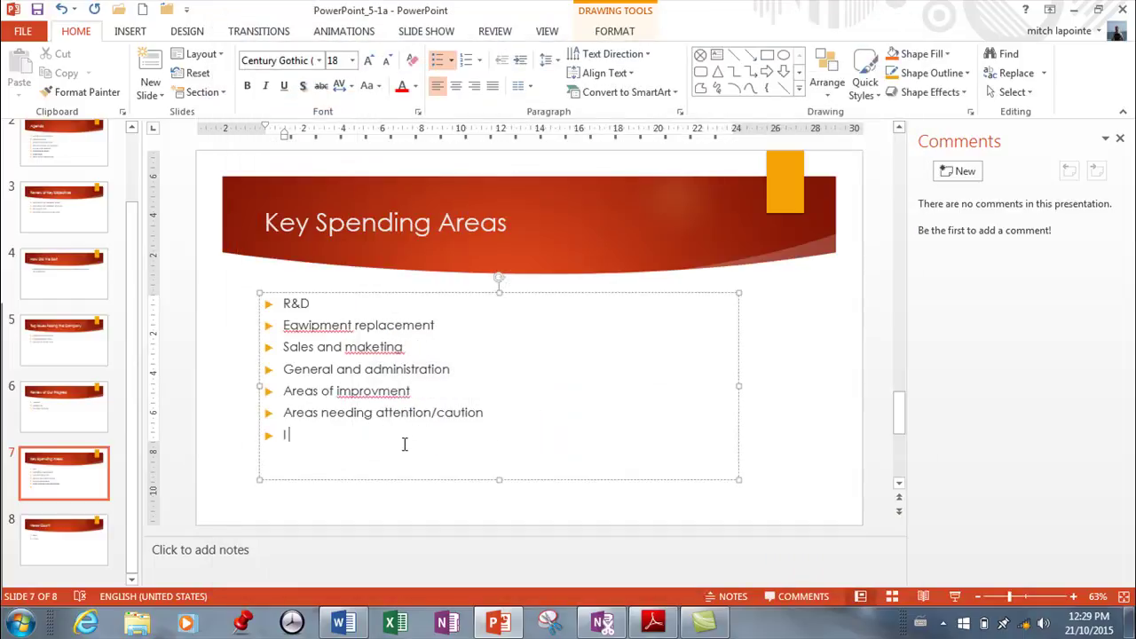
type("teach buisness for the District School Board of Niagara")
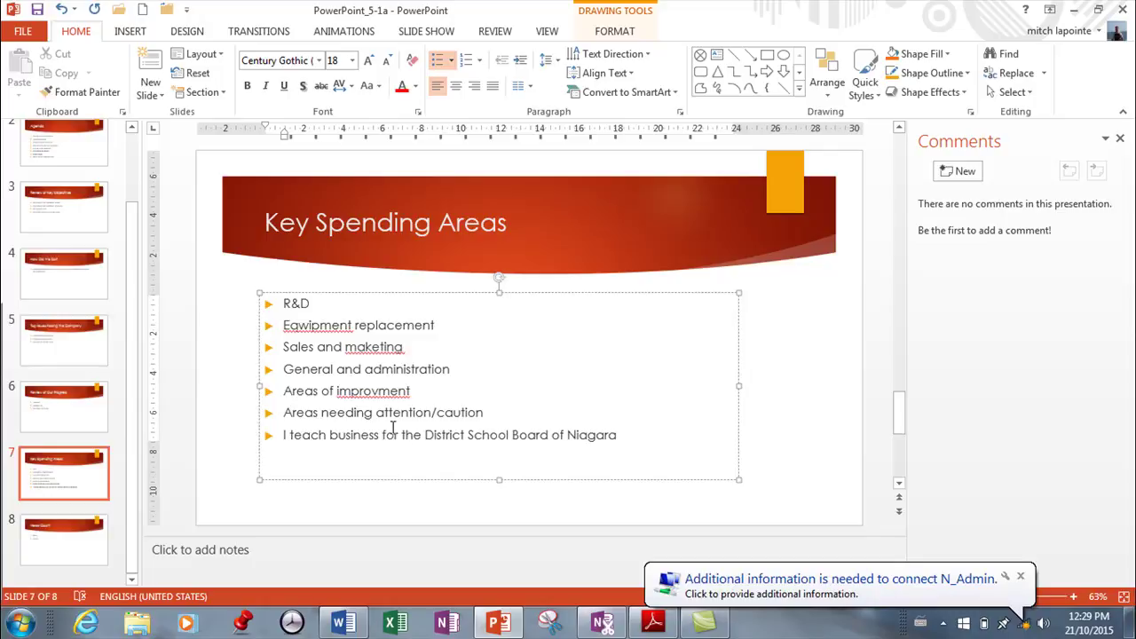
Reopen the AutoCorrect dialog from PowerPoint Options' Proofing page.
left_click(26, 32)
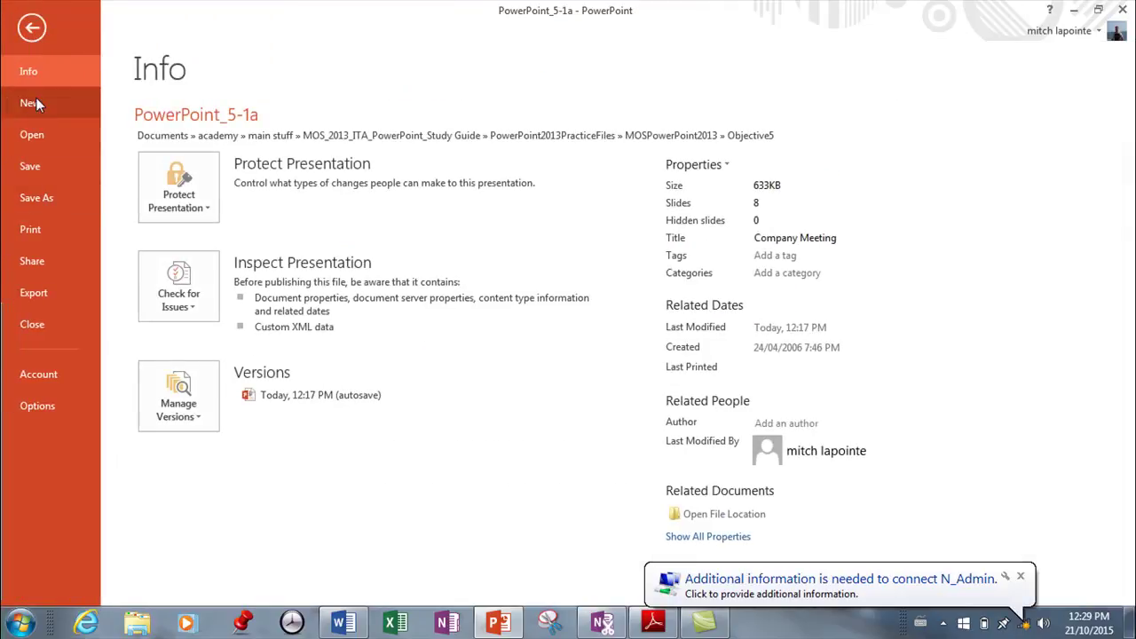
left_click(51, 407)
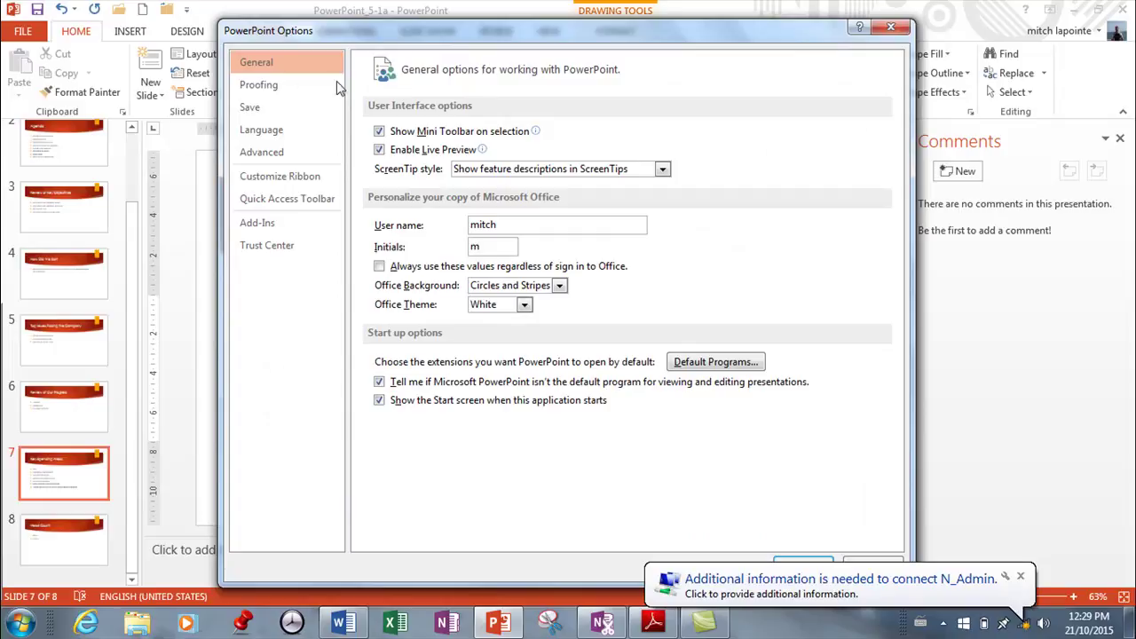
left_click(264, 87)
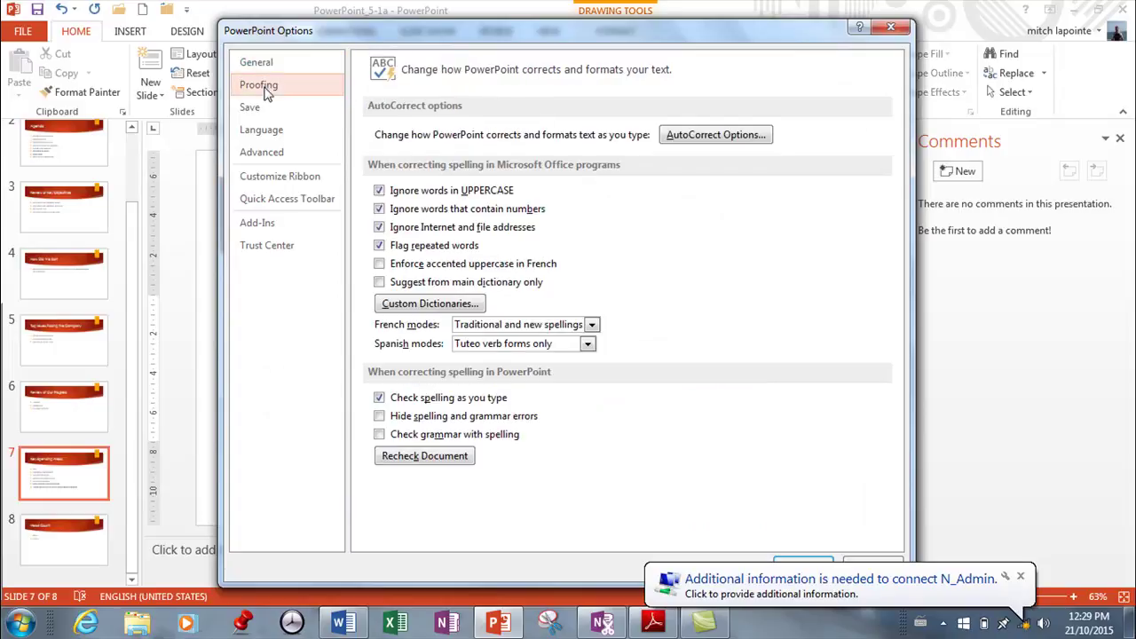
left_click(748, 140)
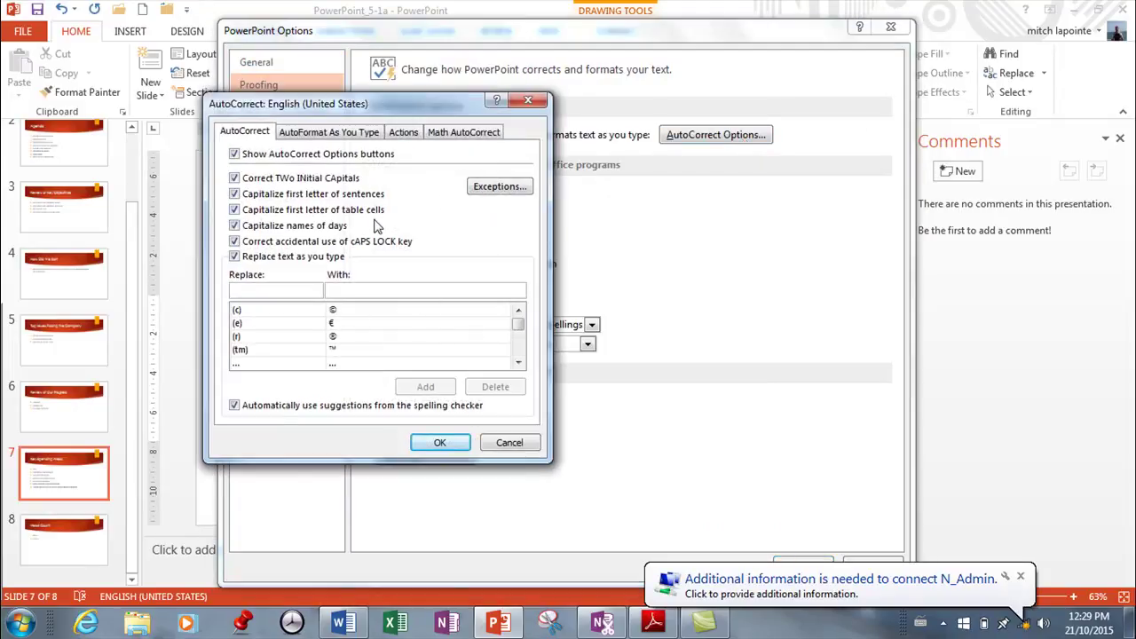
Review the First Letter, INitial CAps and Other Corrections exception lists, then cancel unchanged.
left_click(492, 187)
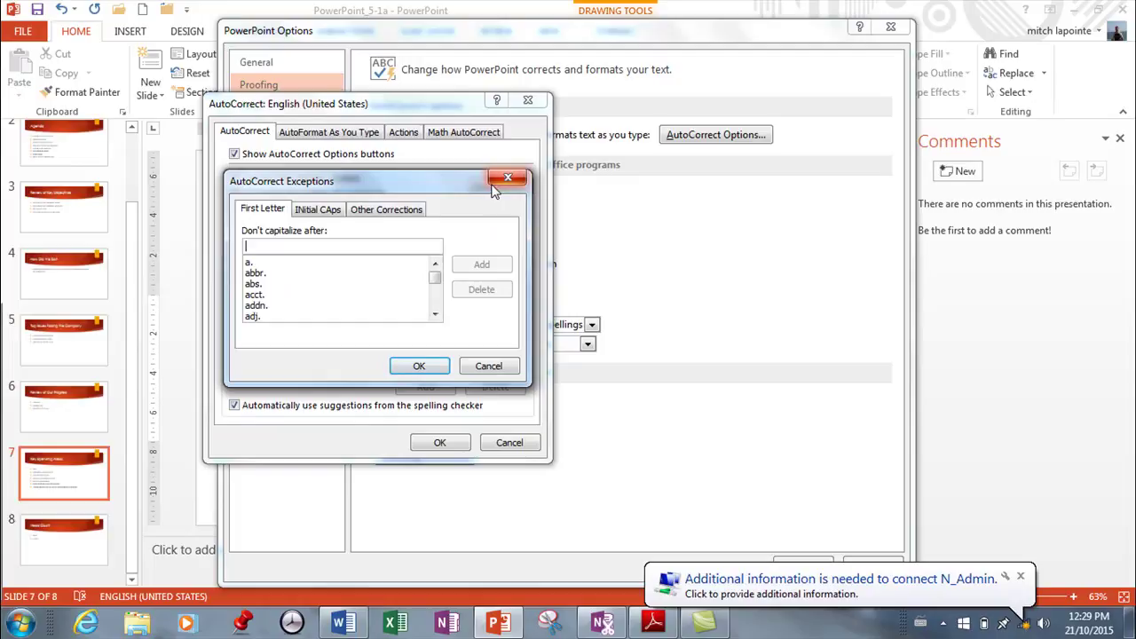
left_click(324, 209)
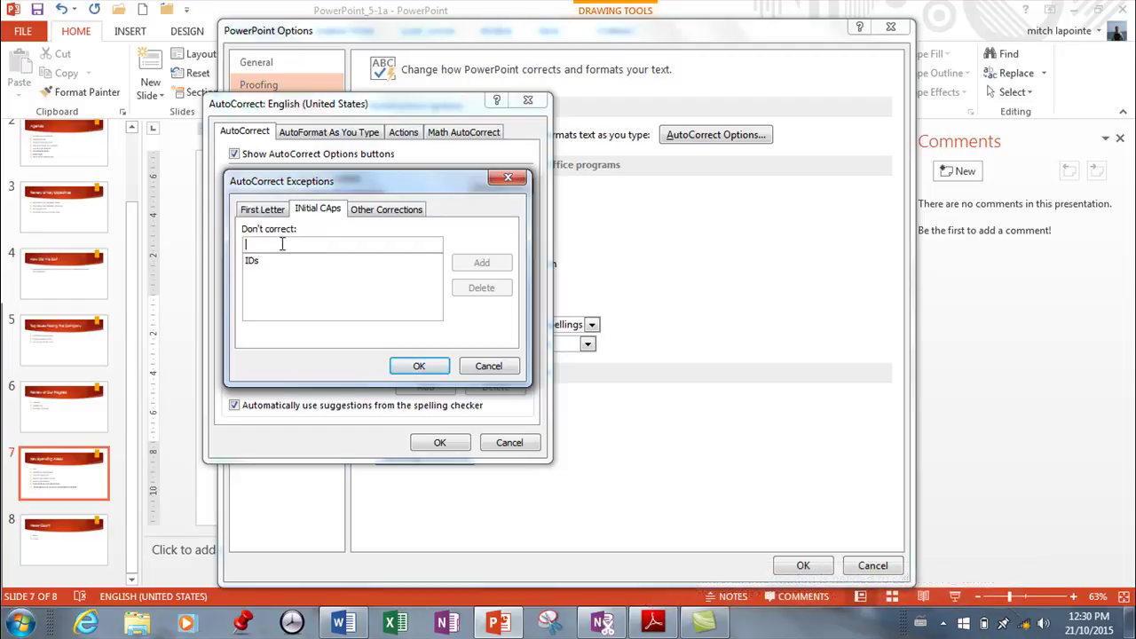
left_click(270, 248)
left_click(385, 213)
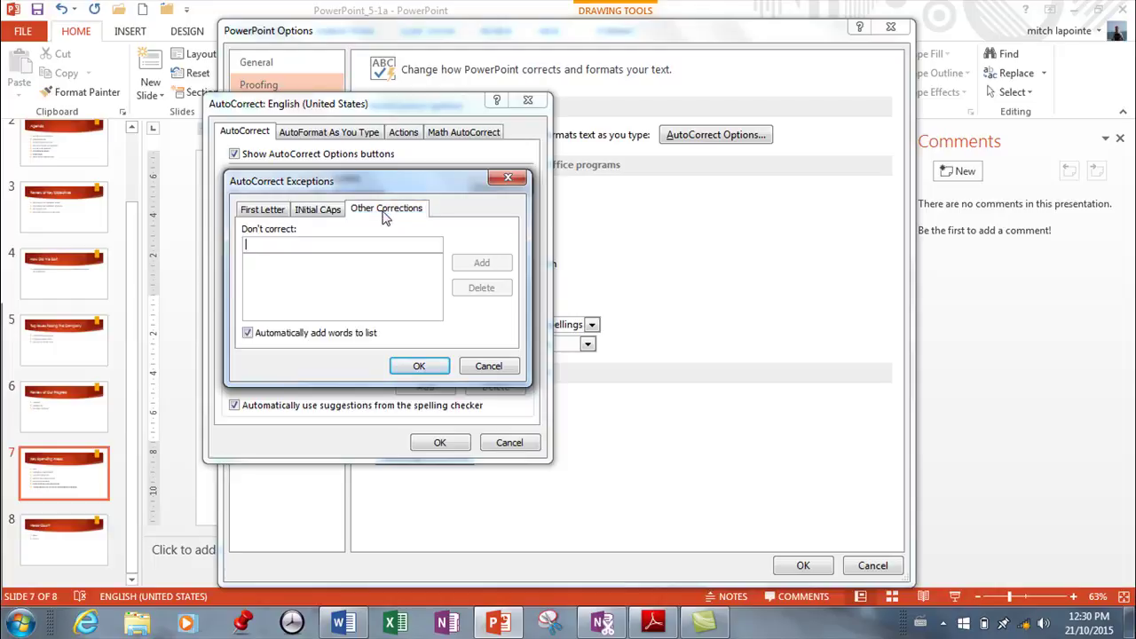
left_click(273, 211)
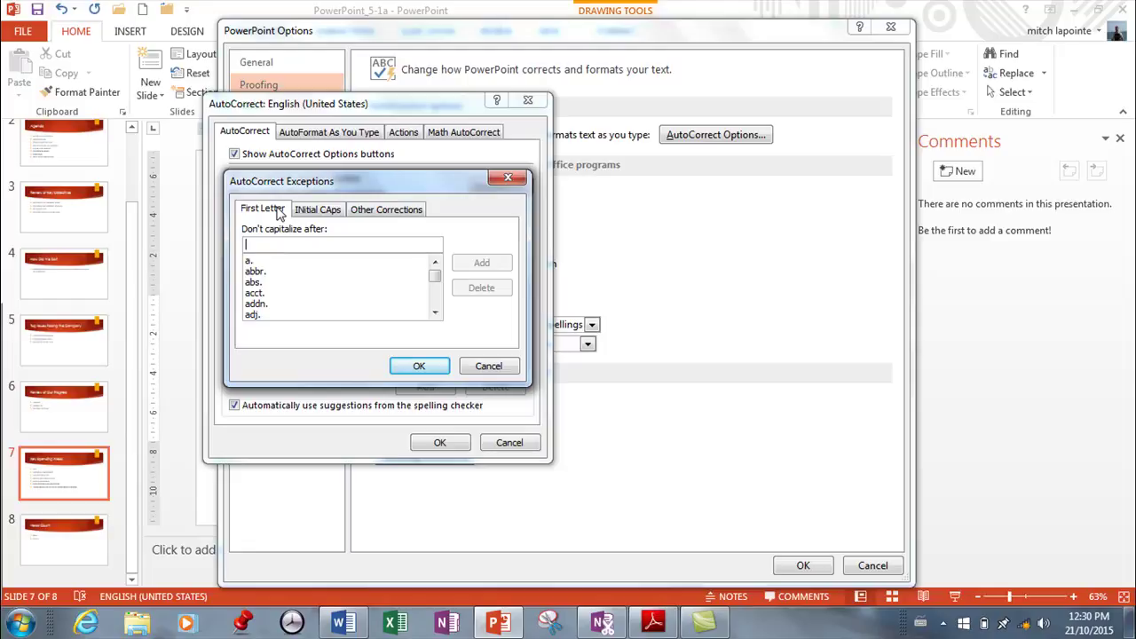
left_click(379, 252)
left_click(503, 370)
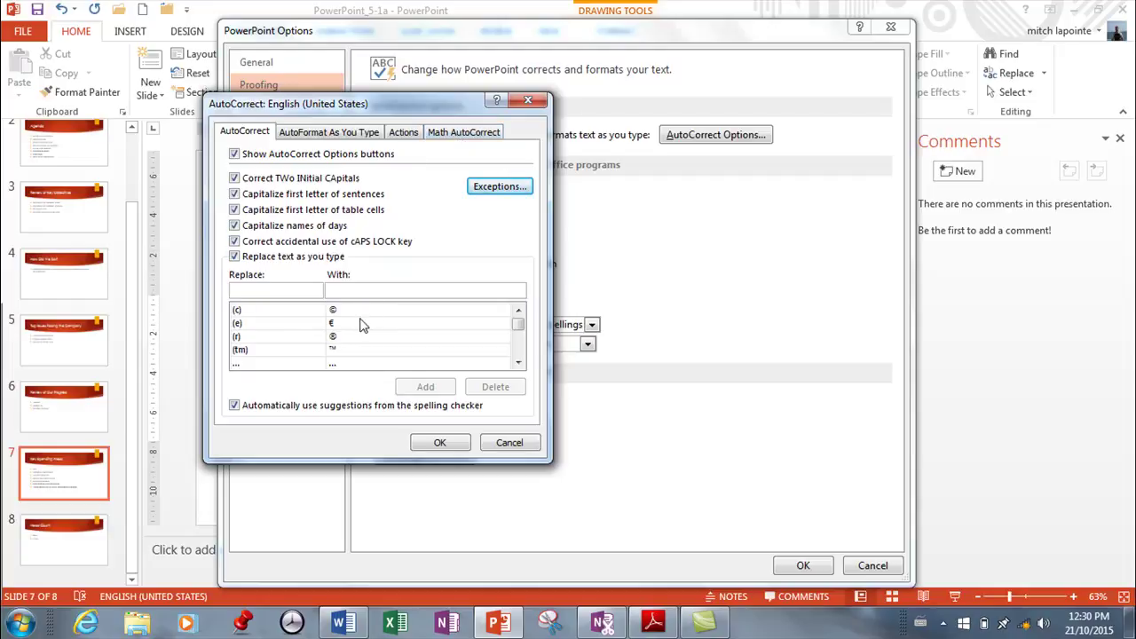
Cancel out of the options and show 'Equipment' as the suggestion for the misspelled second-bullet word.
left_click(440, 444)
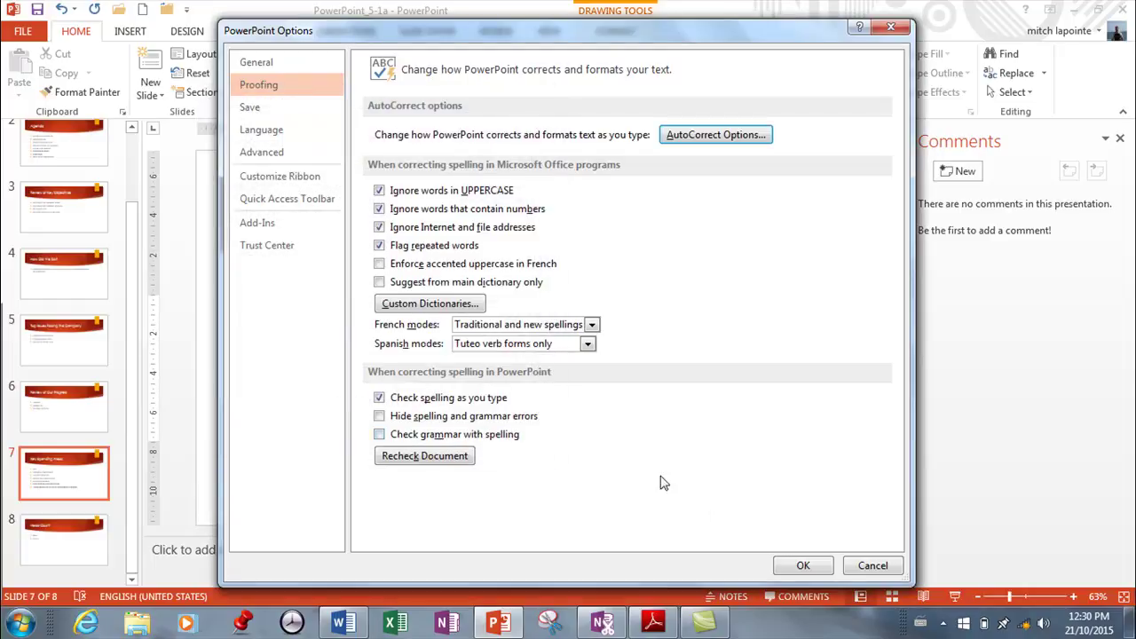
left_click(872, 566)
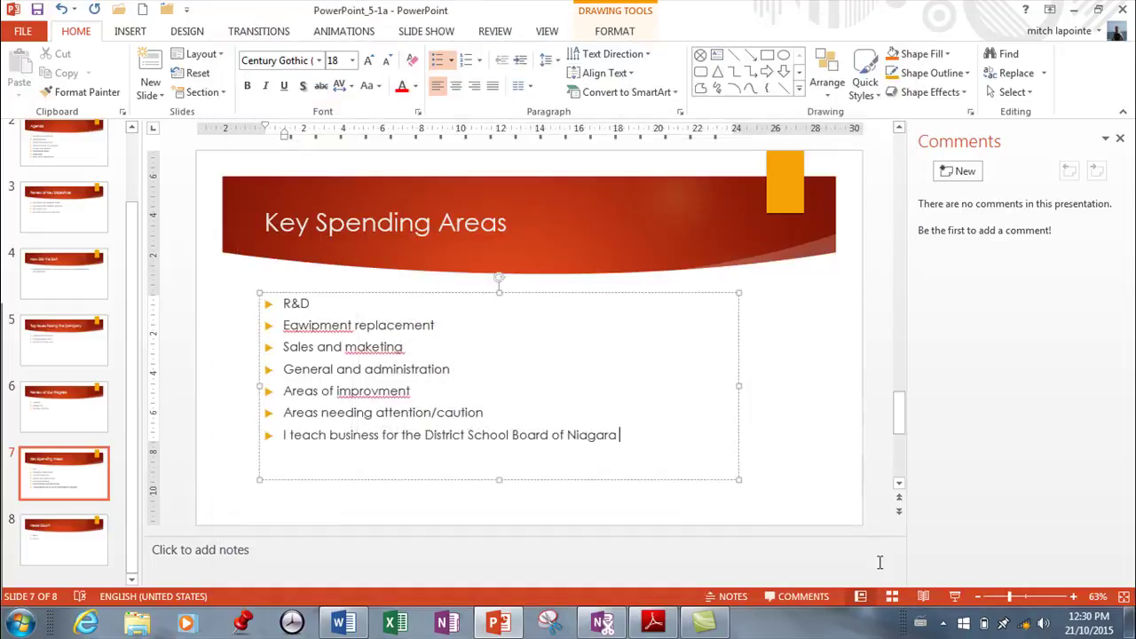
right_click(317, 330)
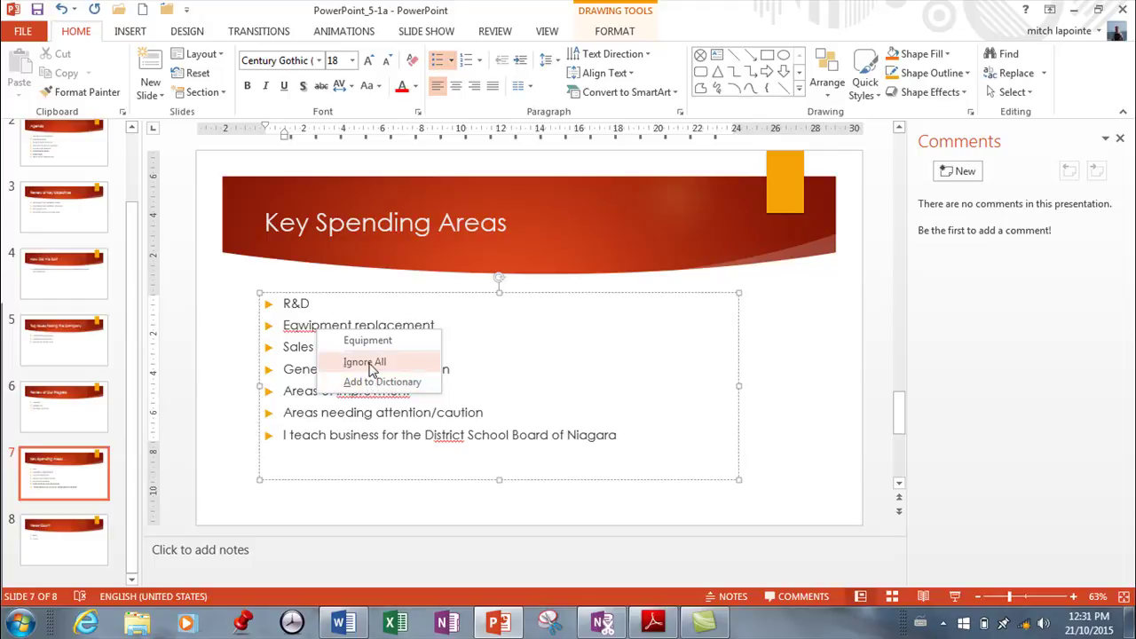
Spell-check the slide, changing to Equipment, marketing and improvement while ignoring all District.
left_click(497, 33)
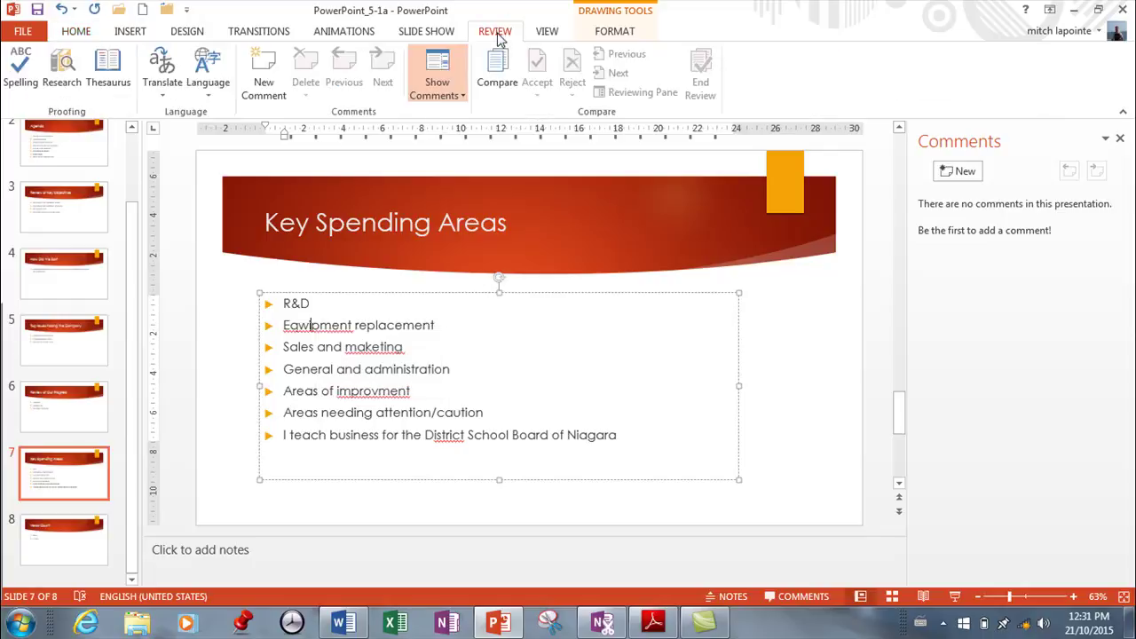
left_click(19, 75)
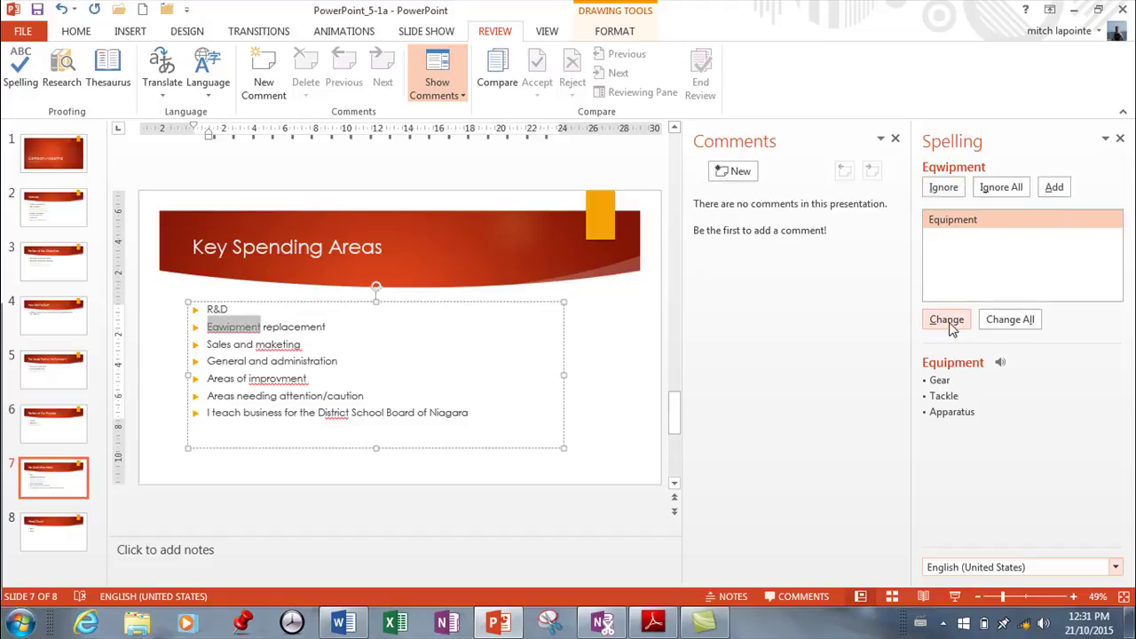
left_click(949, 227)
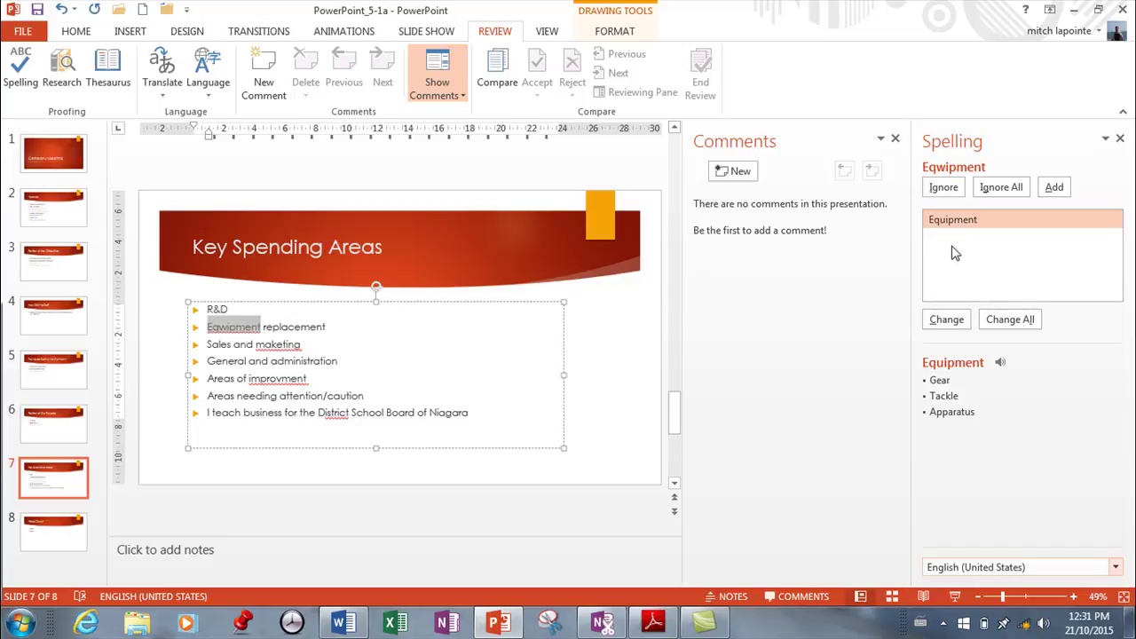
left_click(944, 320)
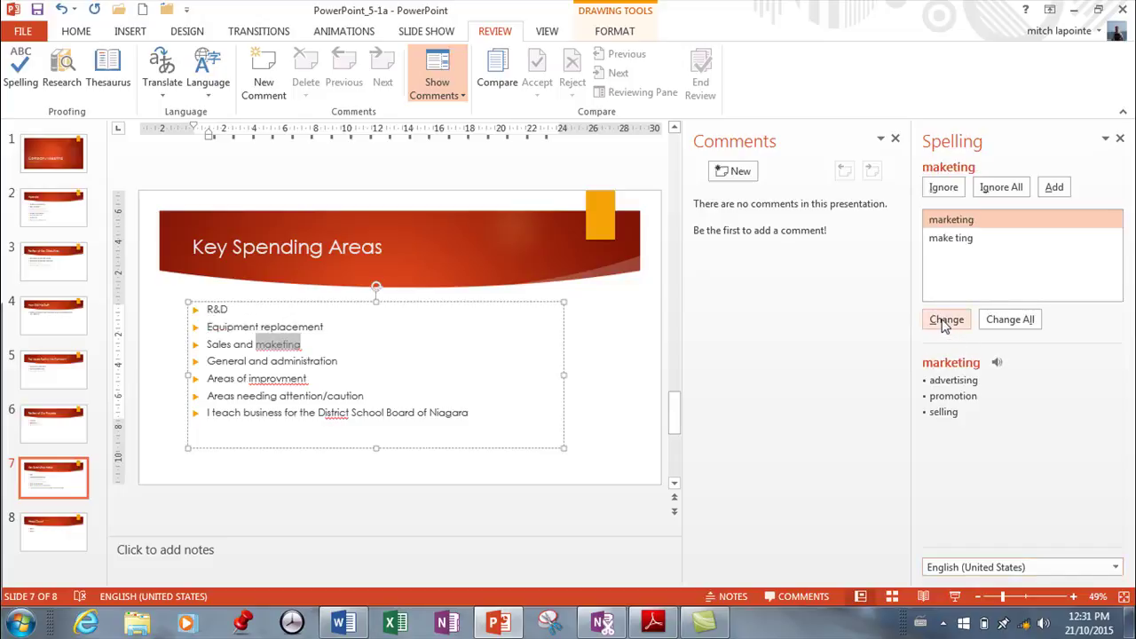
left_click(951, 223)
left_click(947, 324)
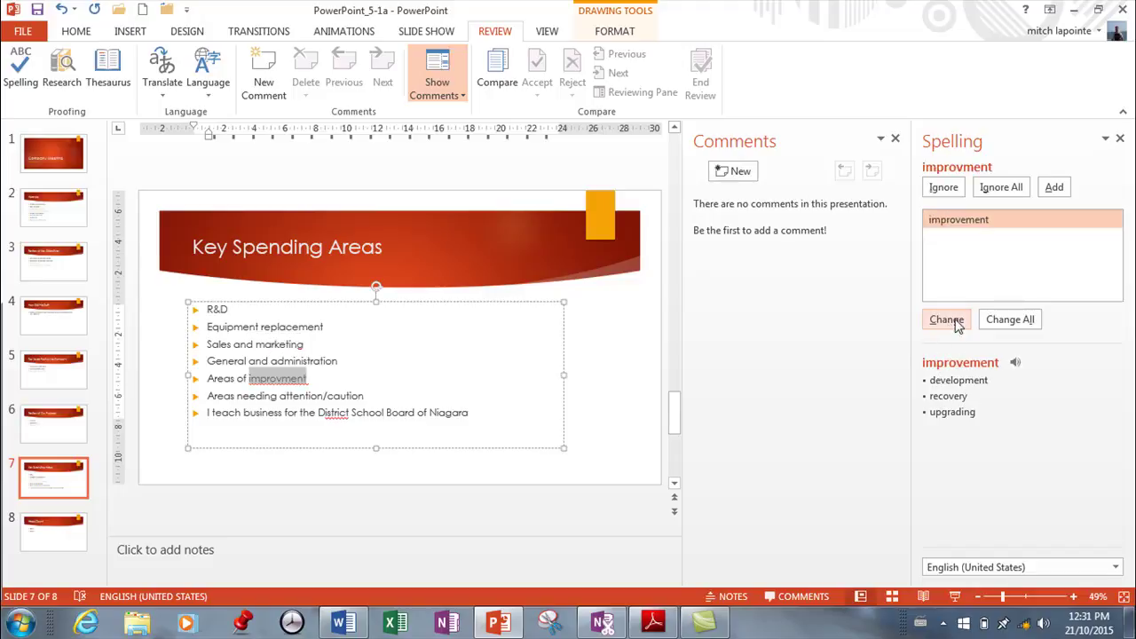
left_click(946, 321)
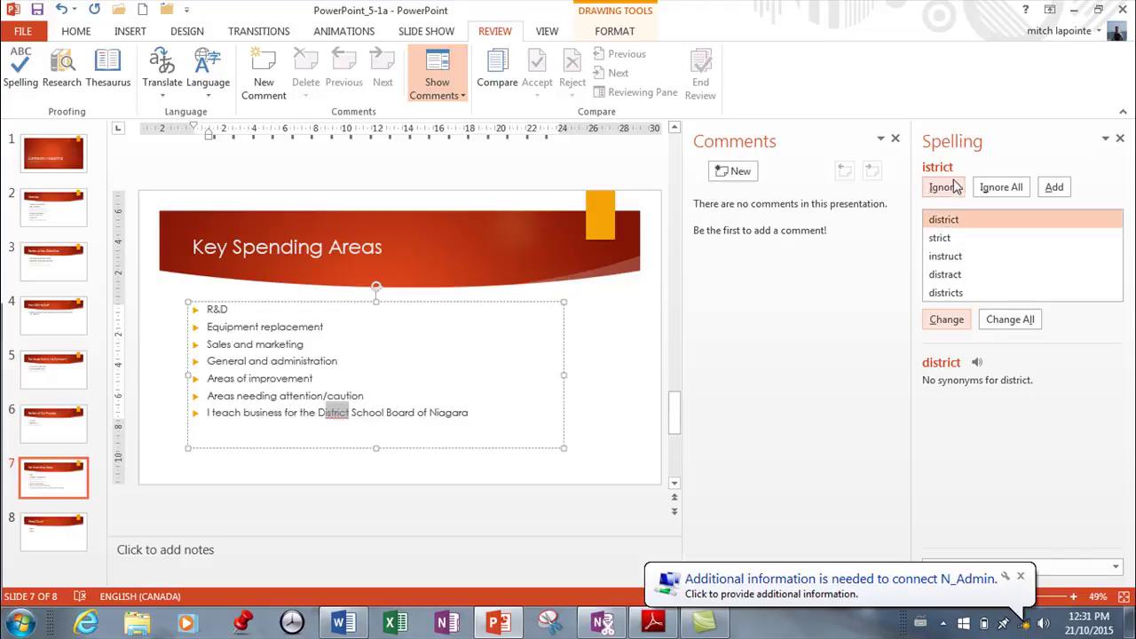
left_click(1000, 187)
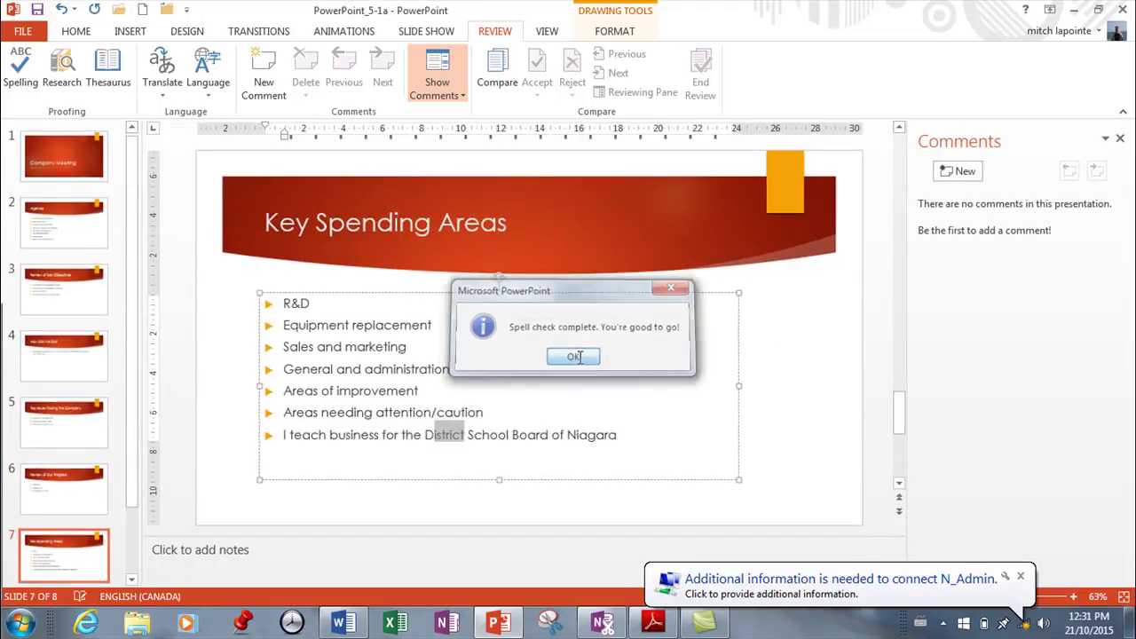
Dismiss the 'Spell check complete' message and place the cursor after 'General and administration'.
left_click(578, 357)
left_click(608, 367)
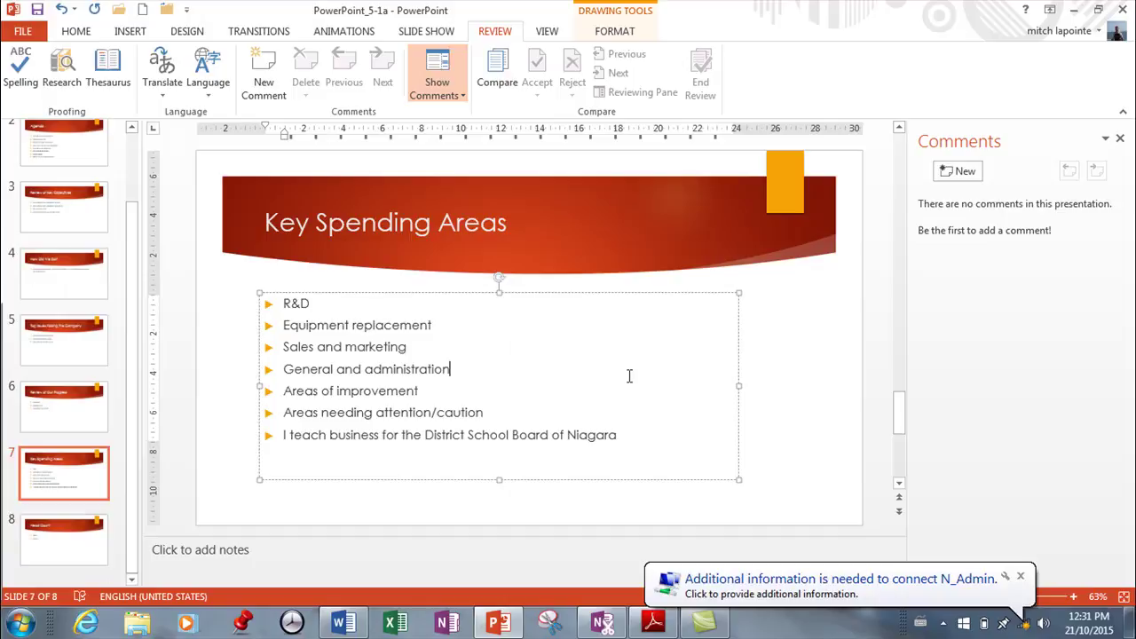